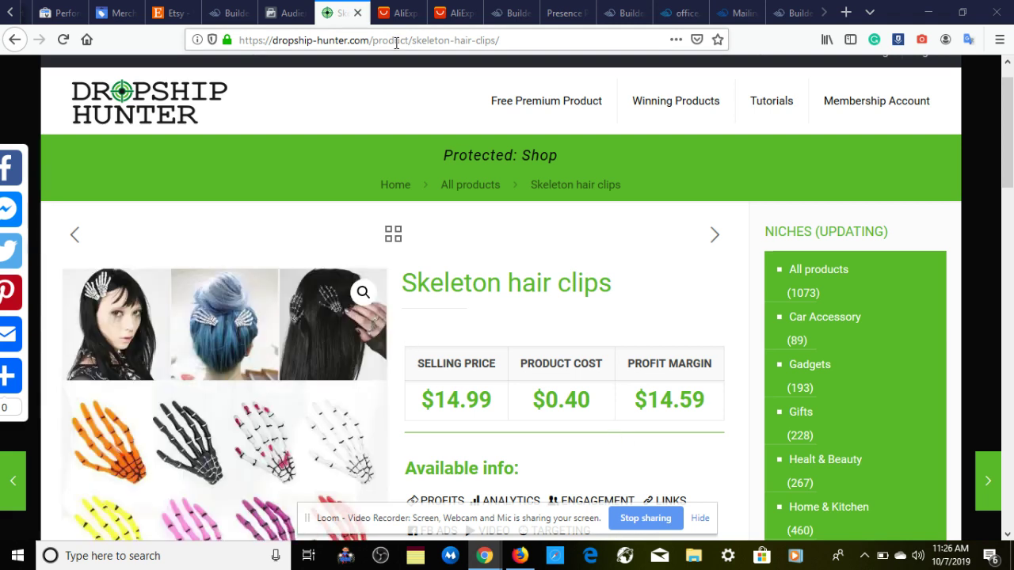
Scroll the Skeleton hair clips page to its description and the Aliexpress, Alibaba, Amazon, Ebay and Facebook Ad links
left_click_drag(273, 40, 366, 45)
left_click(415, 84)
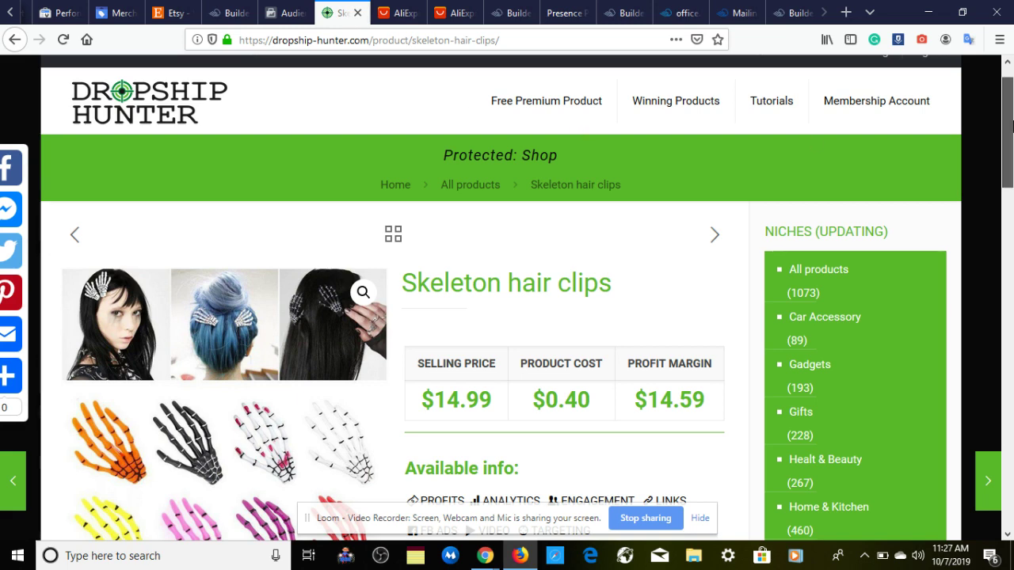
left_click_drag(1010, 127, 1011, 153)
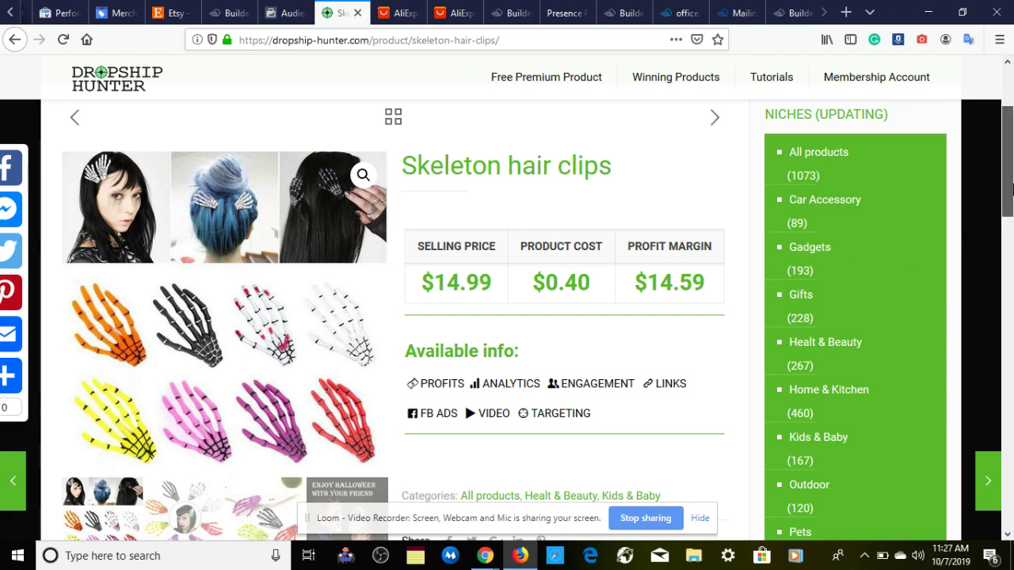
left_click_drag(1012, 188, 1012, 259)
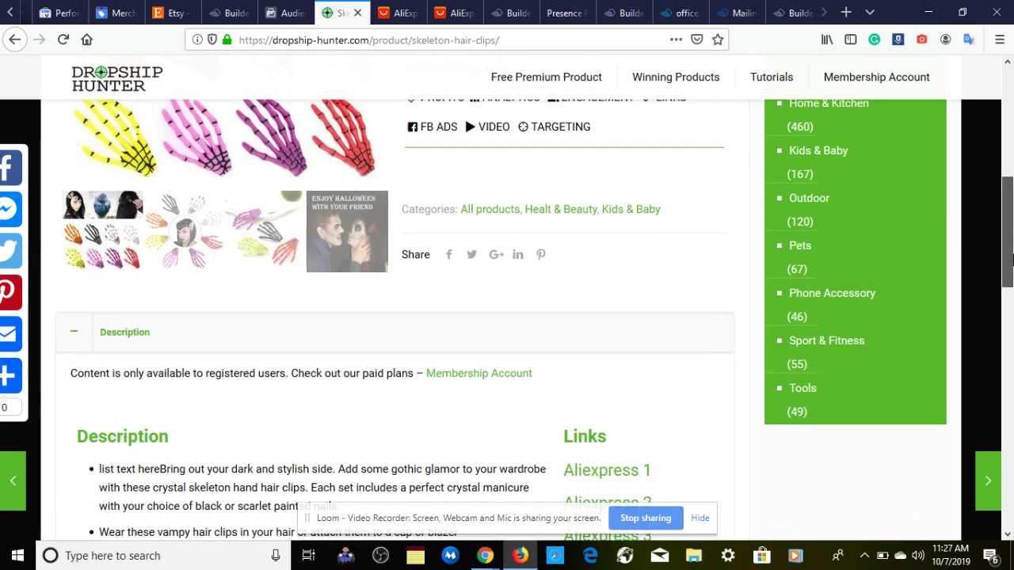
left_click_drag(1012, 258, 1012, 320)
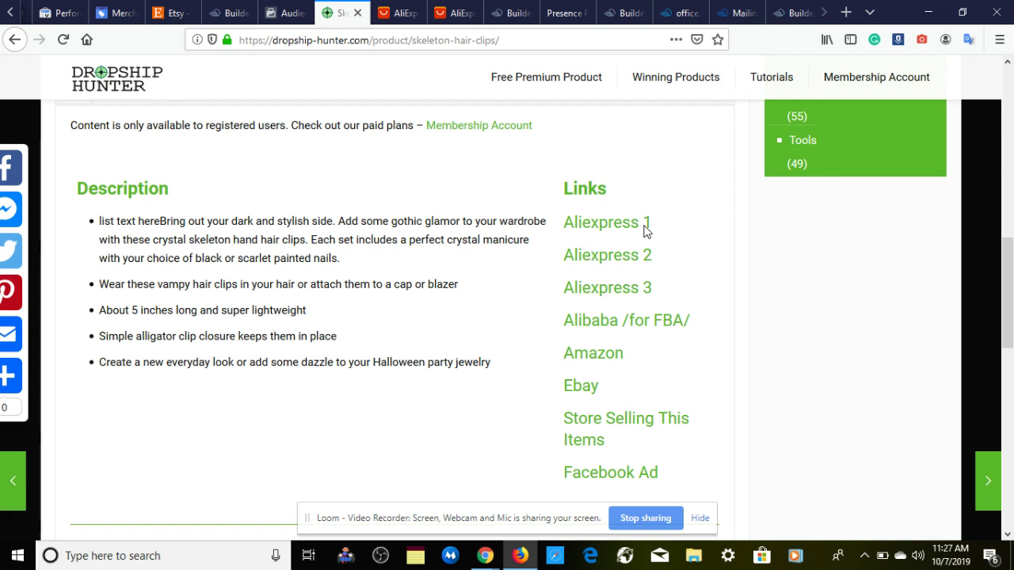
Open the Aliexpress 1 supplier link in a new tab to see its US $0.31–0.37 free-shipping listing
right_click(602, 227)
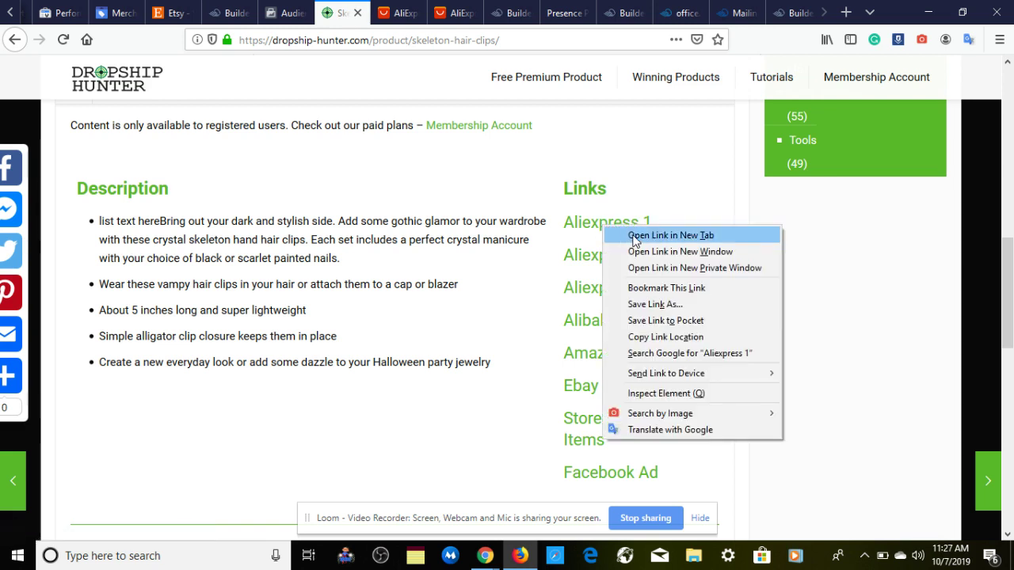
left_click(625, 237)
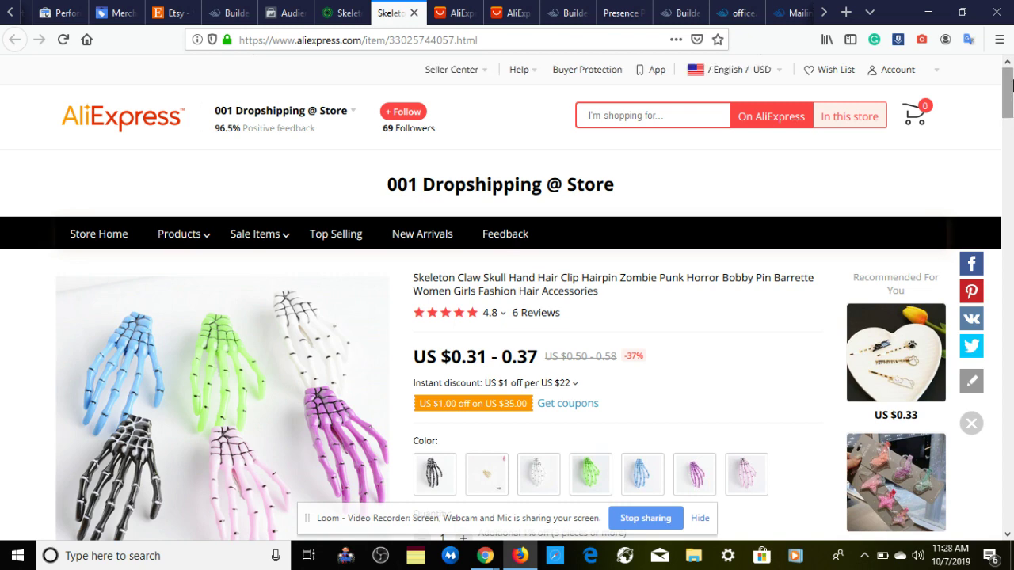
left_click_drag(1010, 84, 1011, 115)
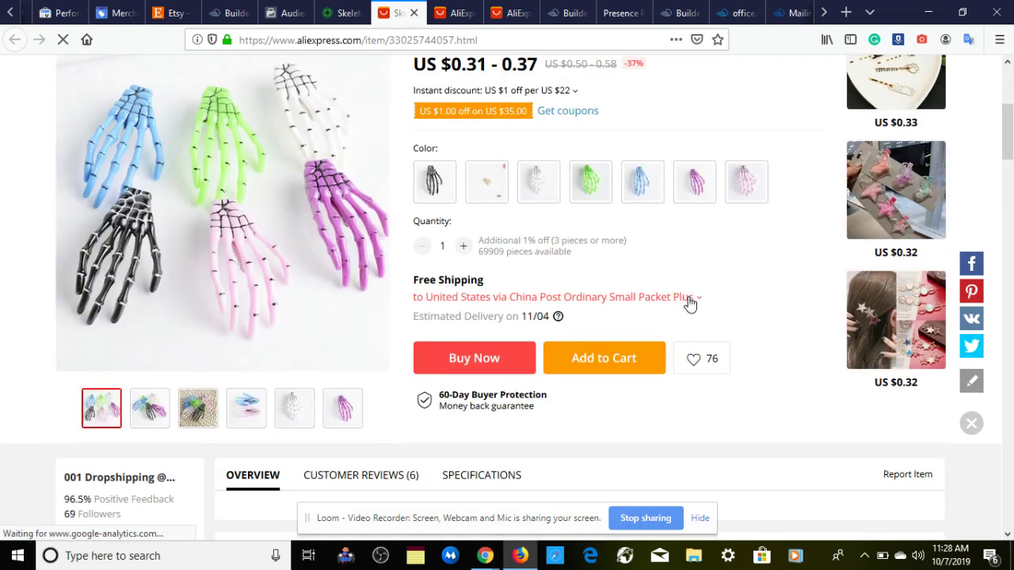
In the Ship to dialog, apply the ePacket option at US $2.32, delivered by 10/24
left_click(689, 297)
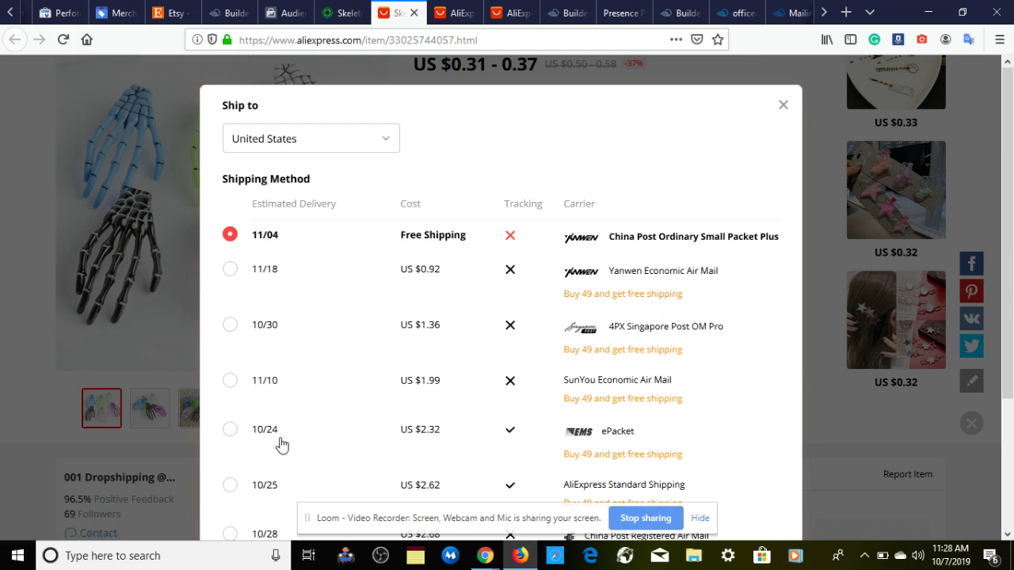
left_click(230, 432)
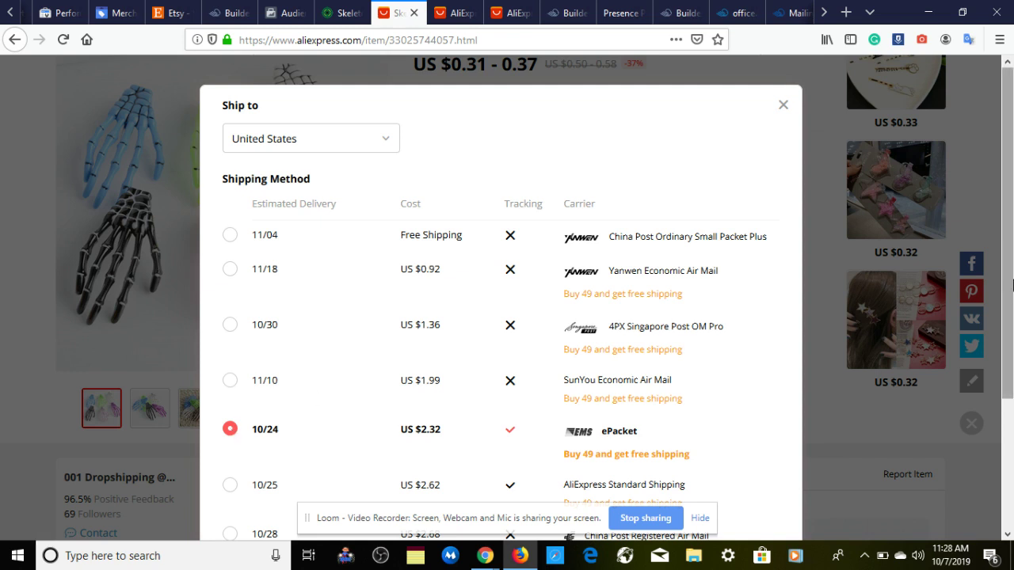
left_click_drag(1012, 284, 1011, 449)
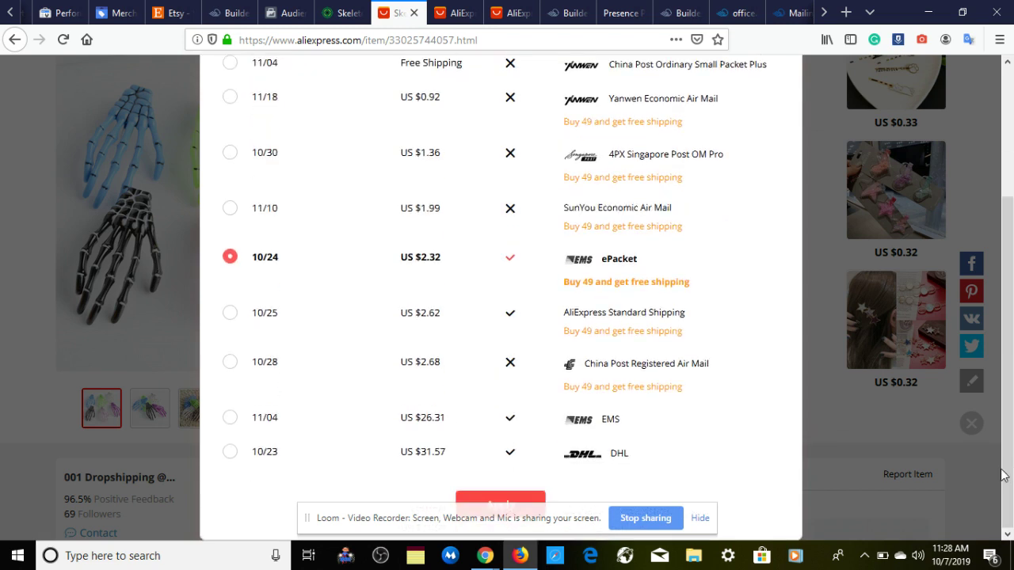
left_click(515, 502)
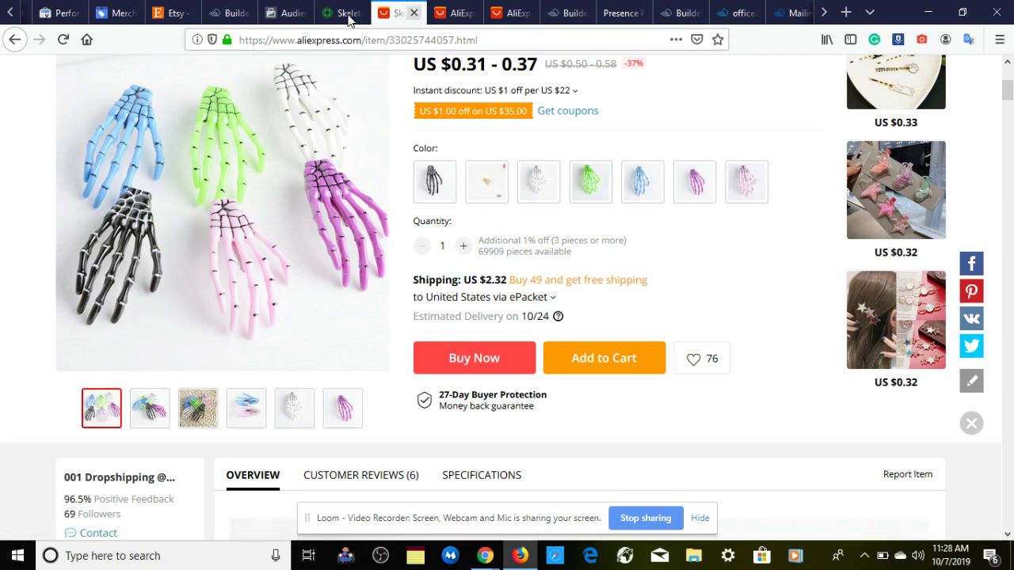
Close the AliExpress tab and scroll Dropship Hunter back to the supplier links and Targeting Audience table
key("ctrl+w")
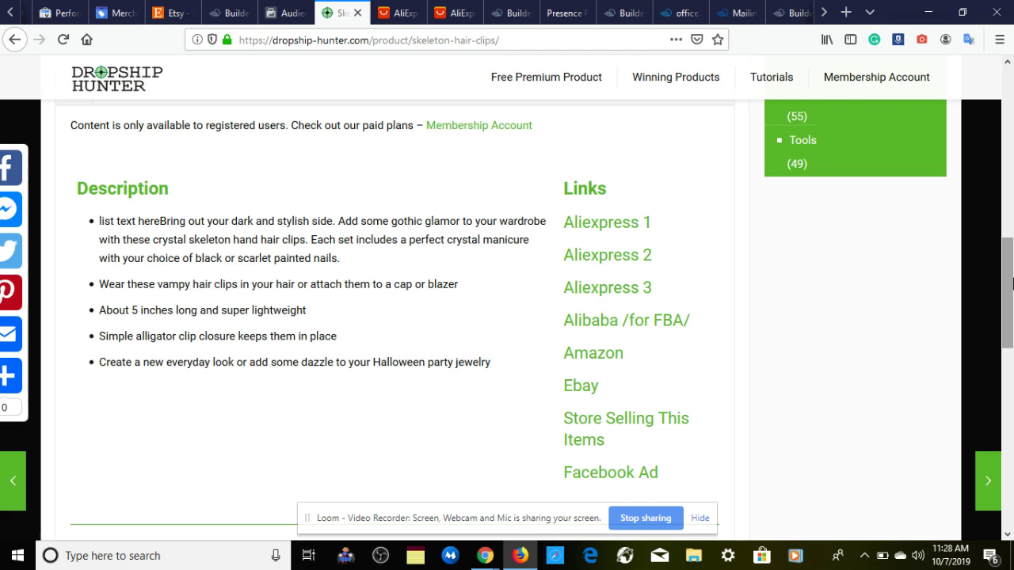
left_click_drag(1011, 267, 1008, 162)
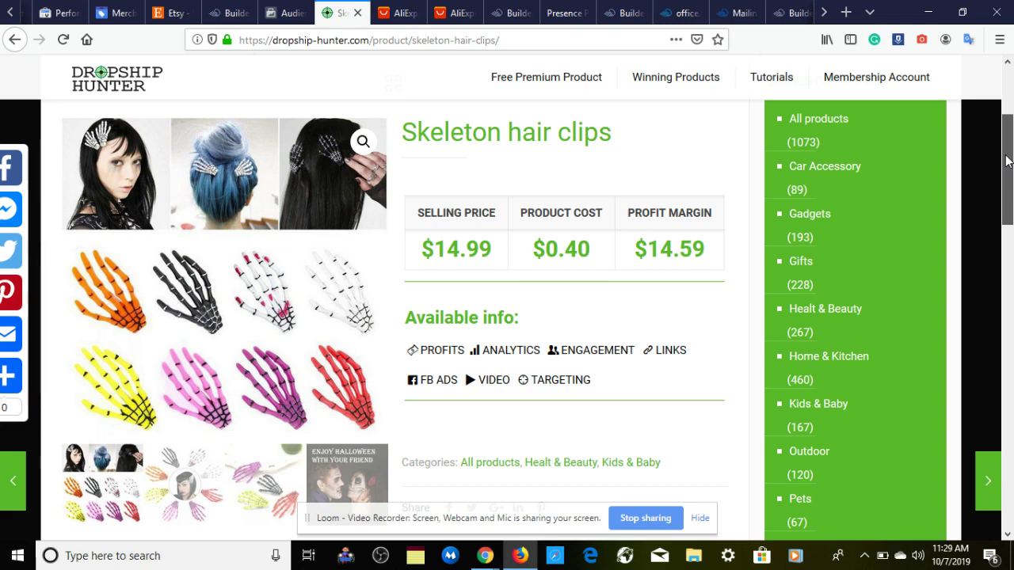
left_click_drag(1008, 162, 1009, 311)
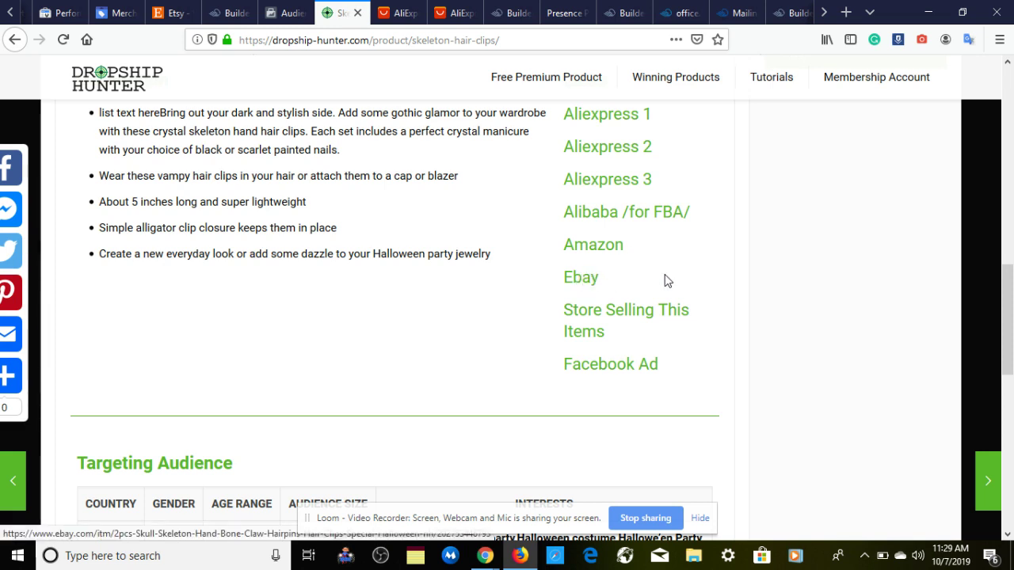
Open the Store Selling This Items link, a $15 Poshmark listing, in a new tab
right_click(642, 313)
left_click(681, 322)
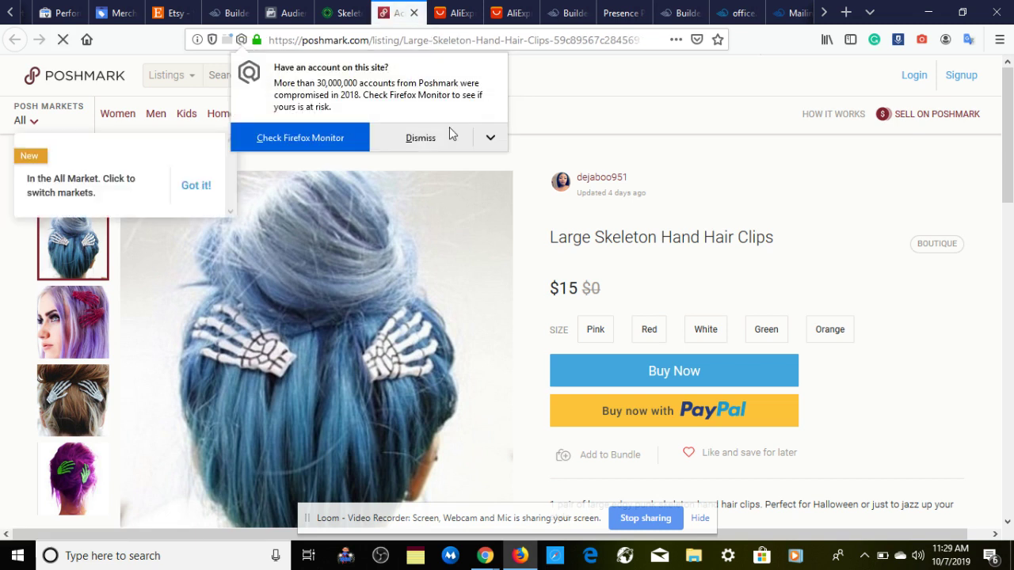
Dismiss Poshmark's Firefox Monitor breach warning and the market-switching tip
left_click(446, 140)
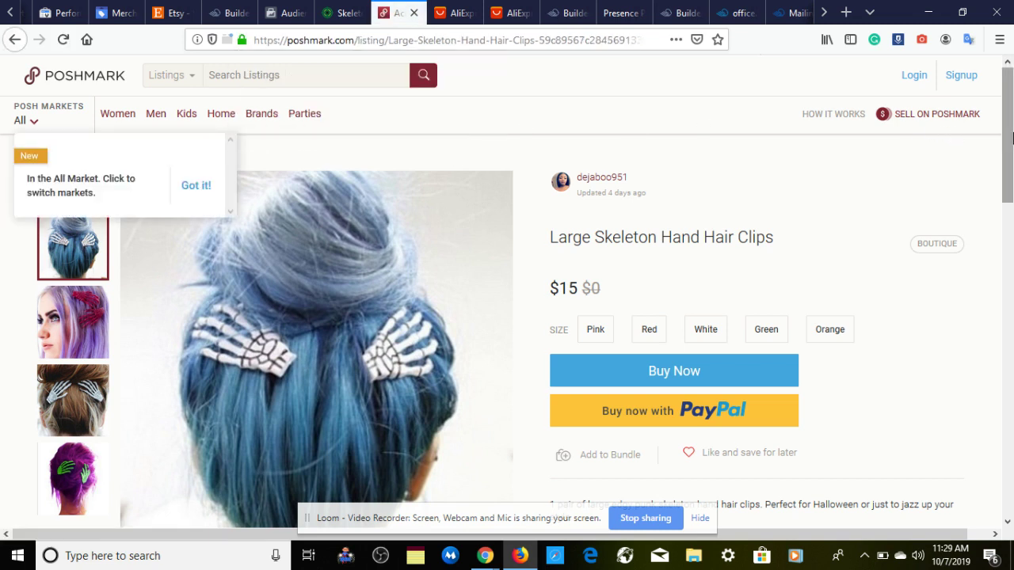
left_click_drag(1012, 139, 984, 146)
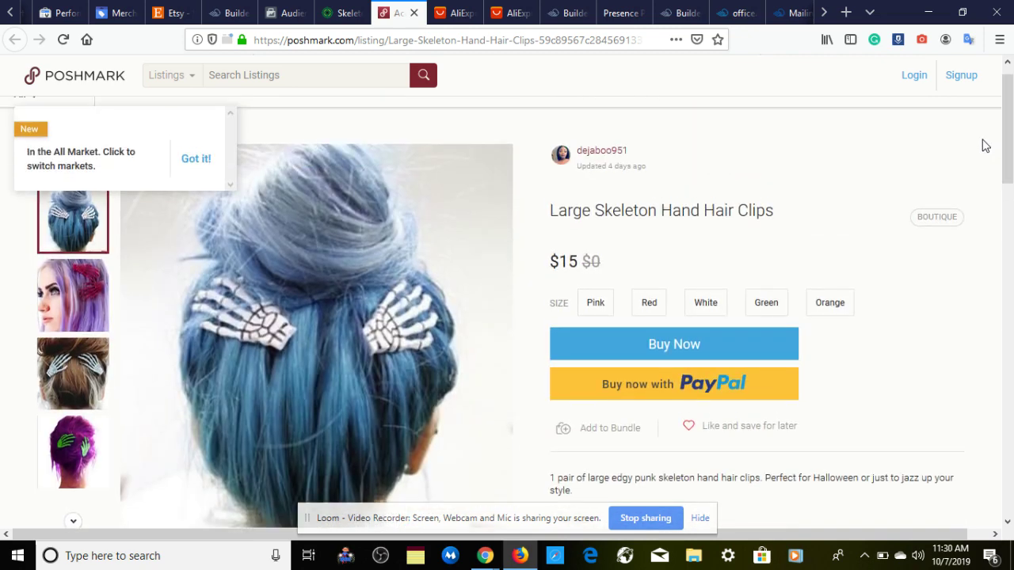
left_click(196, 163)
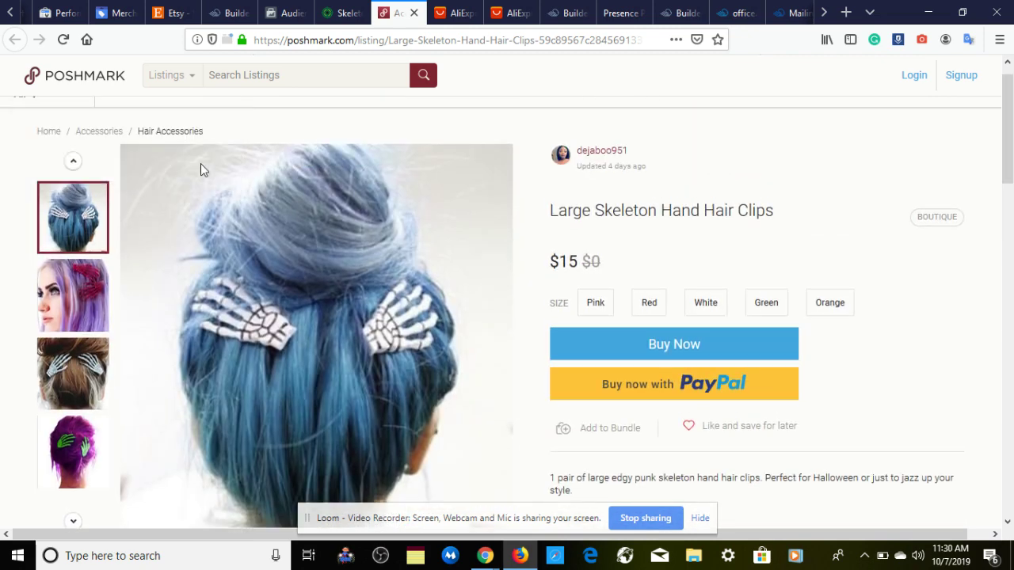
Browse the purple-hair, brown-hair and green-clip photos and the comments, then close the Poshmark tab
left_click(77, 281)
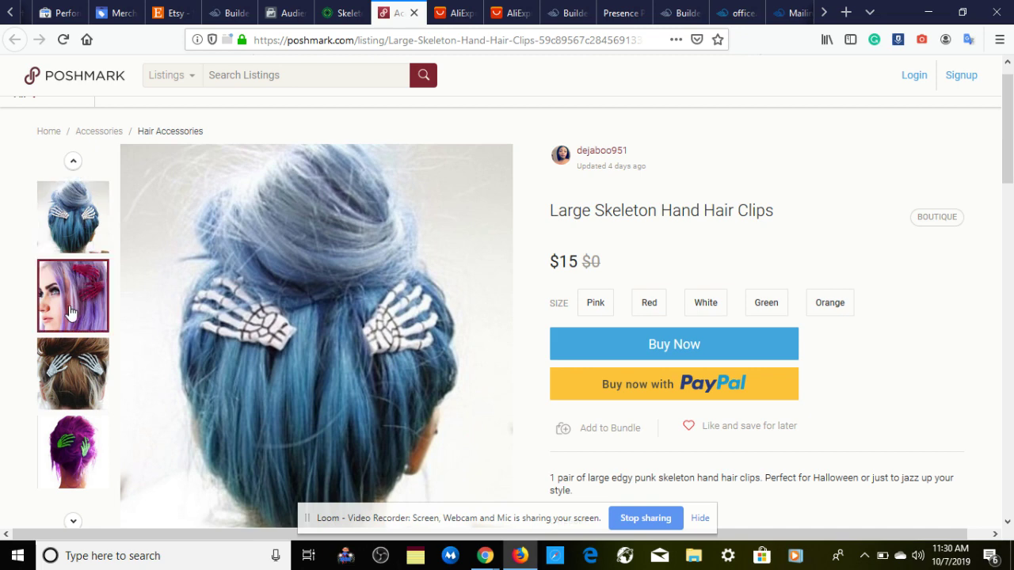
left_click(70, 351)
left_click(70, 430)
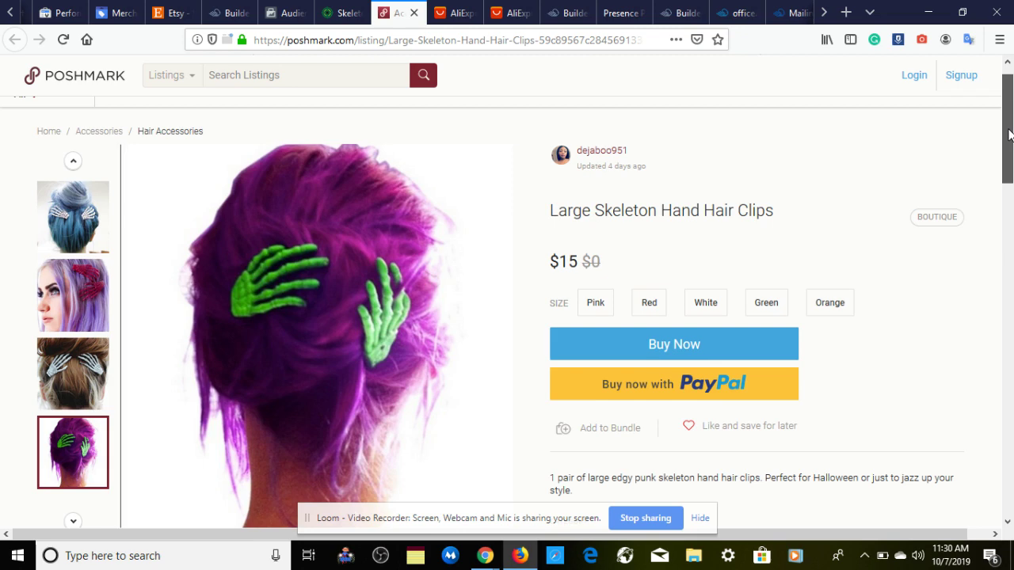
left_click_drag(1009, 135, 964, 80)
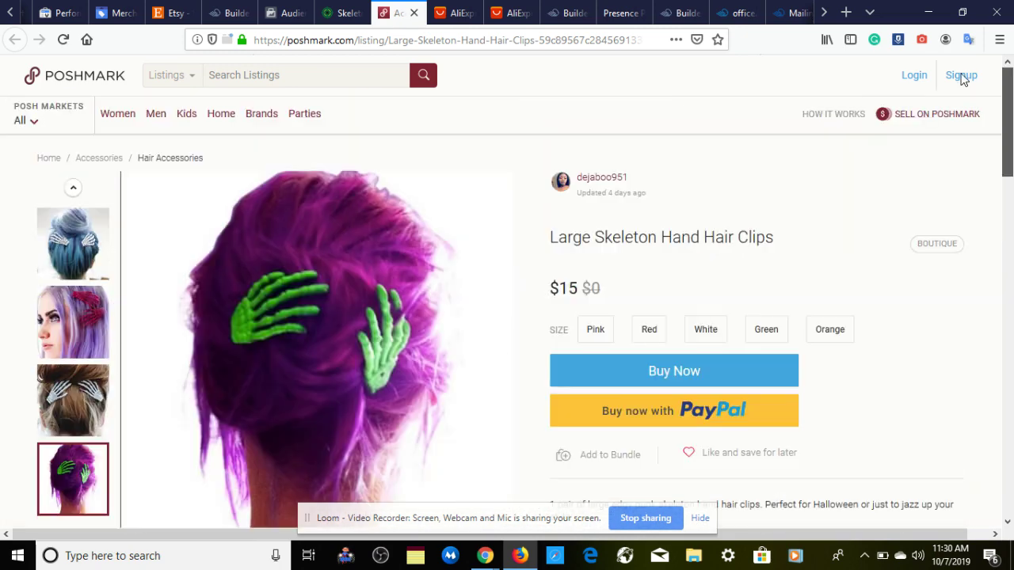
scroll(977, 131, "down", 5)
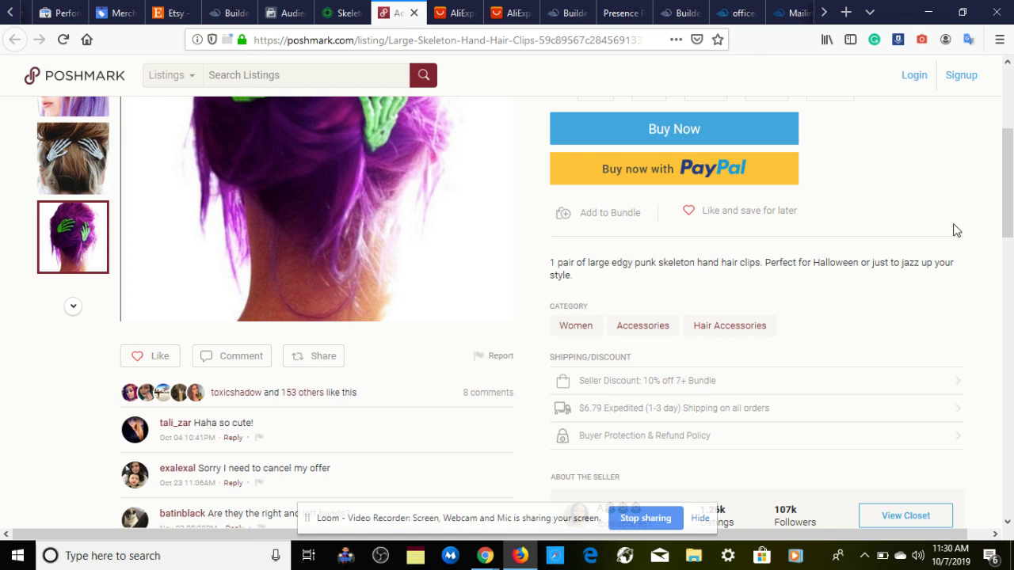
left_click_drag(1013, 207, 1012, 270)
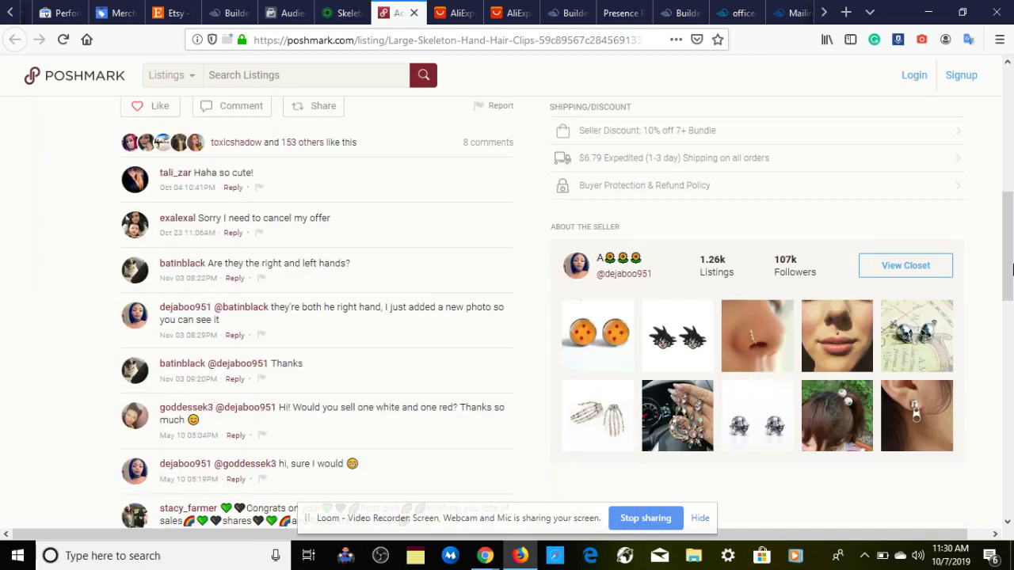
left_click(414, 14)
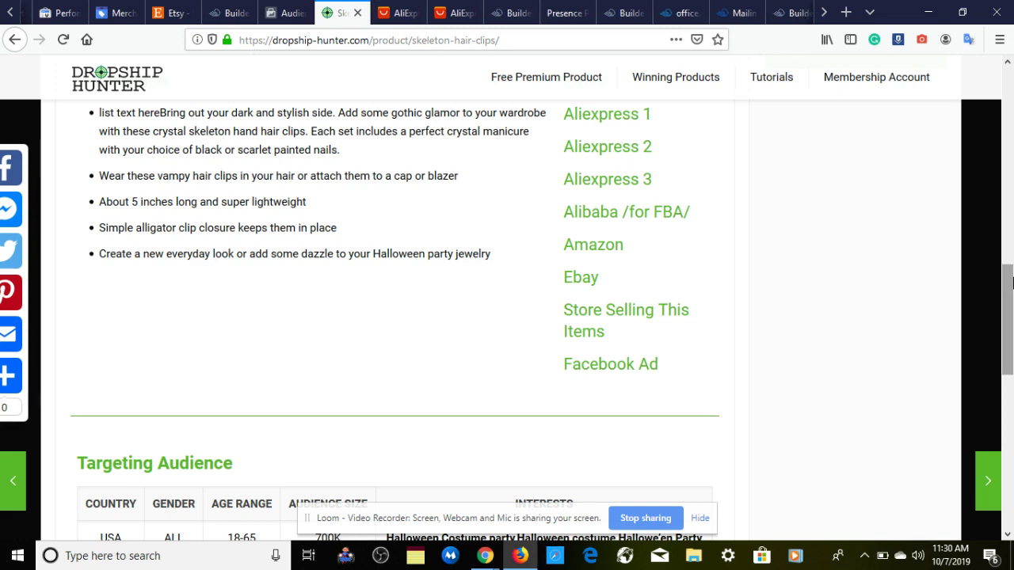
Scroll to the Targeting Audience table (USA, all genders, 18-65, 700K) and Ready Ad text
left_click_drag(1009, 283, 1010, 343)
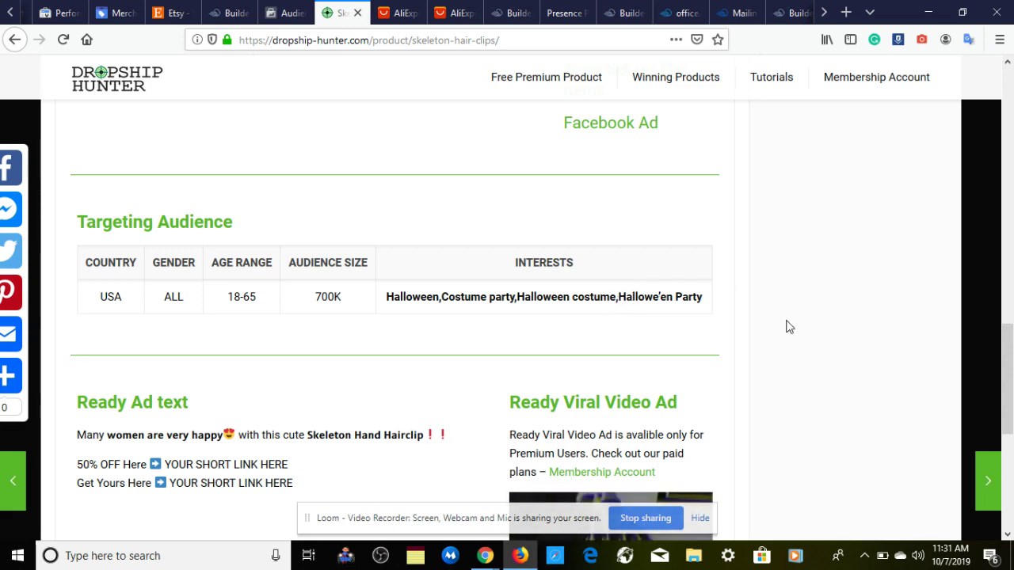
left_click_drag(1012, 351, 1012, 406)
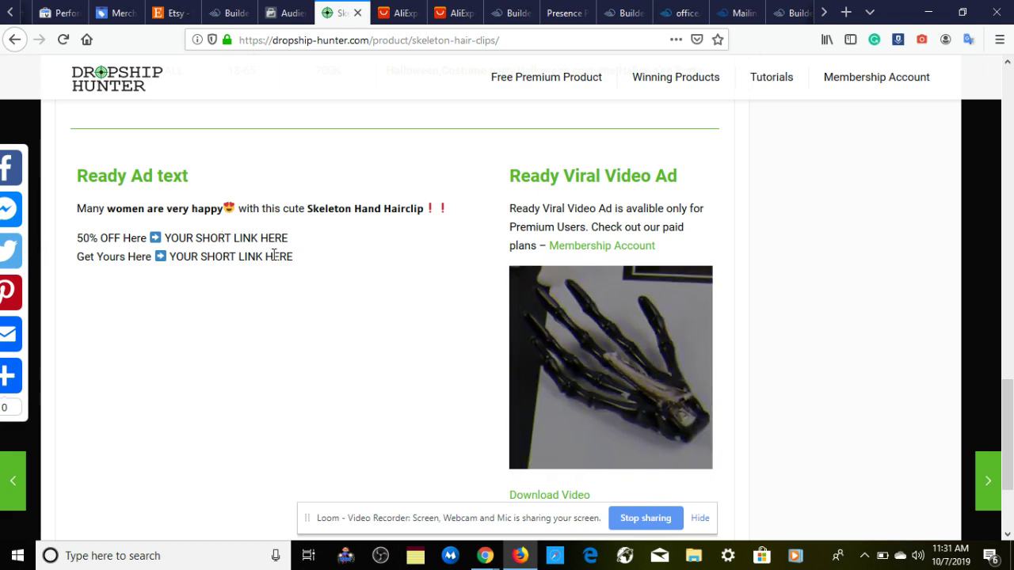
scroll(1010, 432, "up", 1)
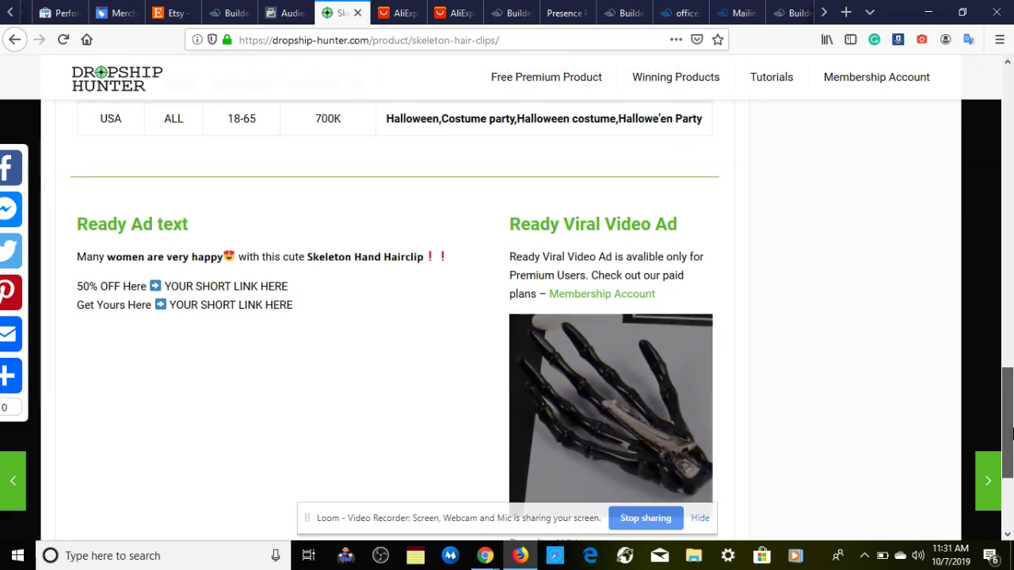
left_click_drag(1010, 432, 1012, 407)
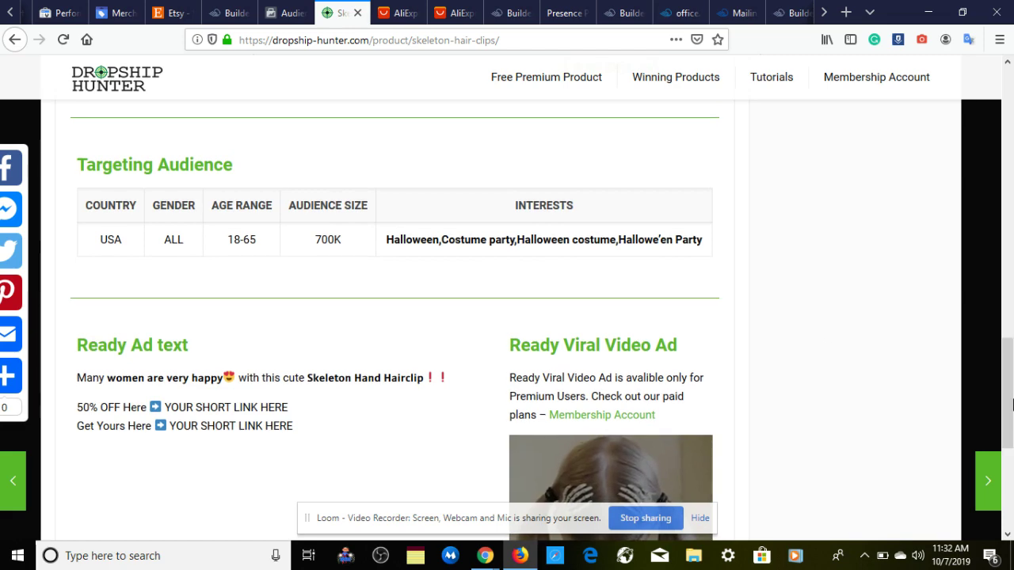
Add Halloween as an interest to the US women audience, narrowing it to 30M–35M people
left_click(279, 22)
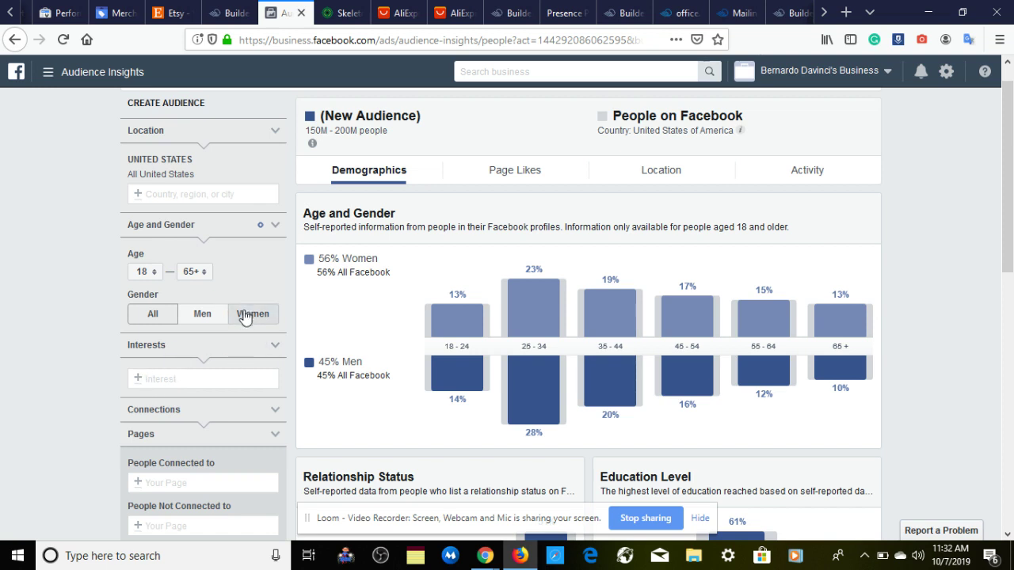
left_click(161, 380)
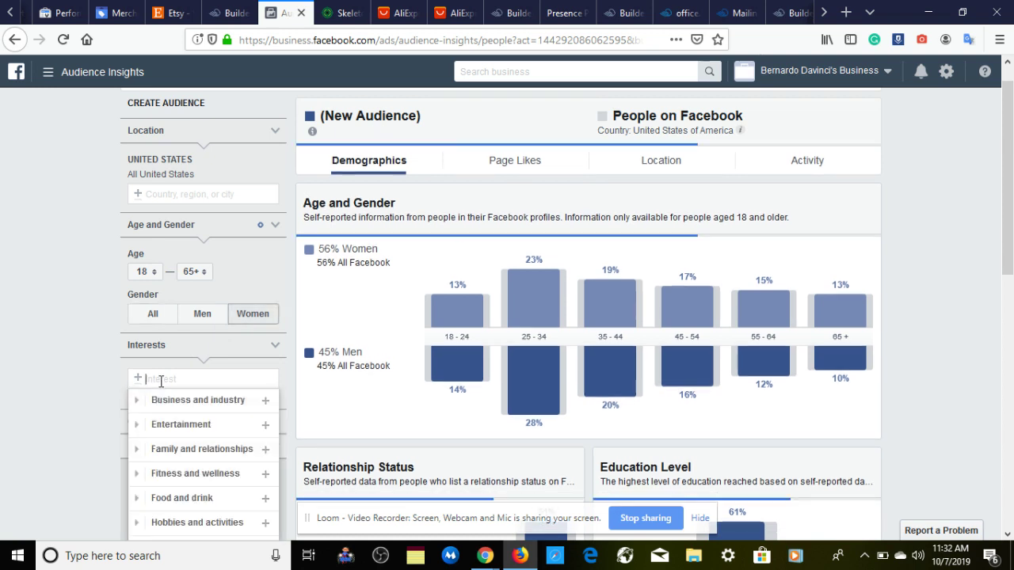
type("h")
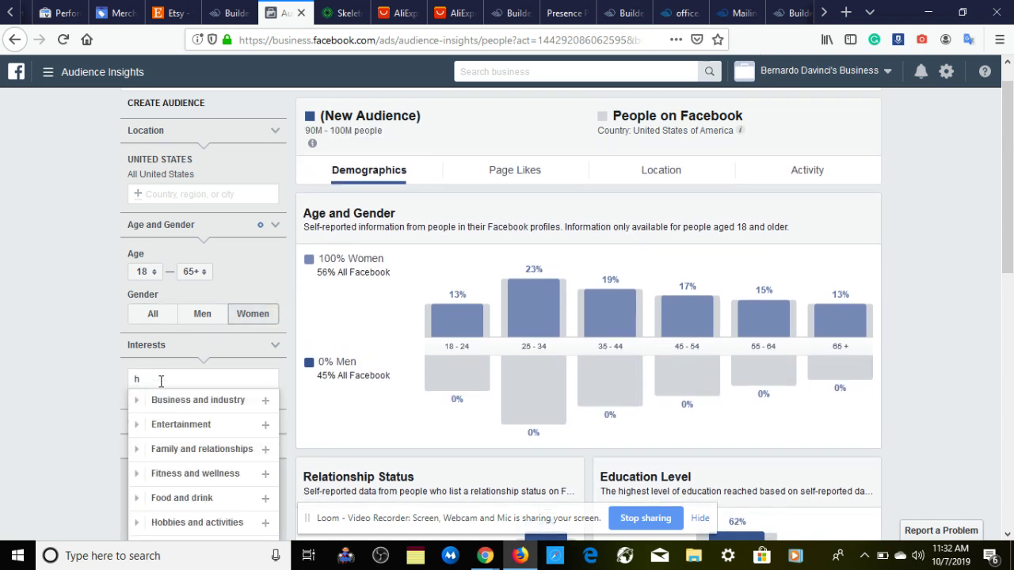
type("alloween")
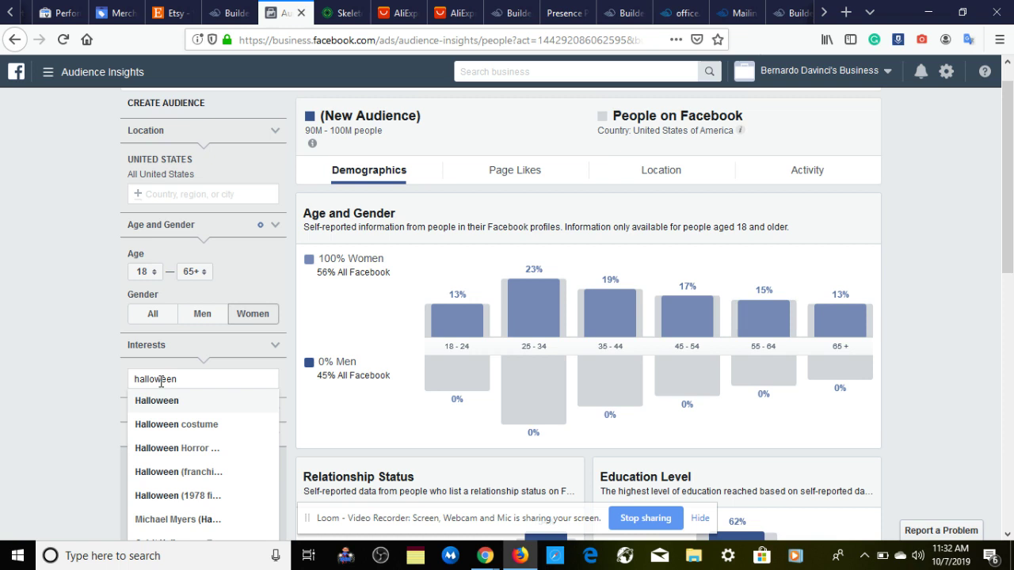
left_click(184, 406)
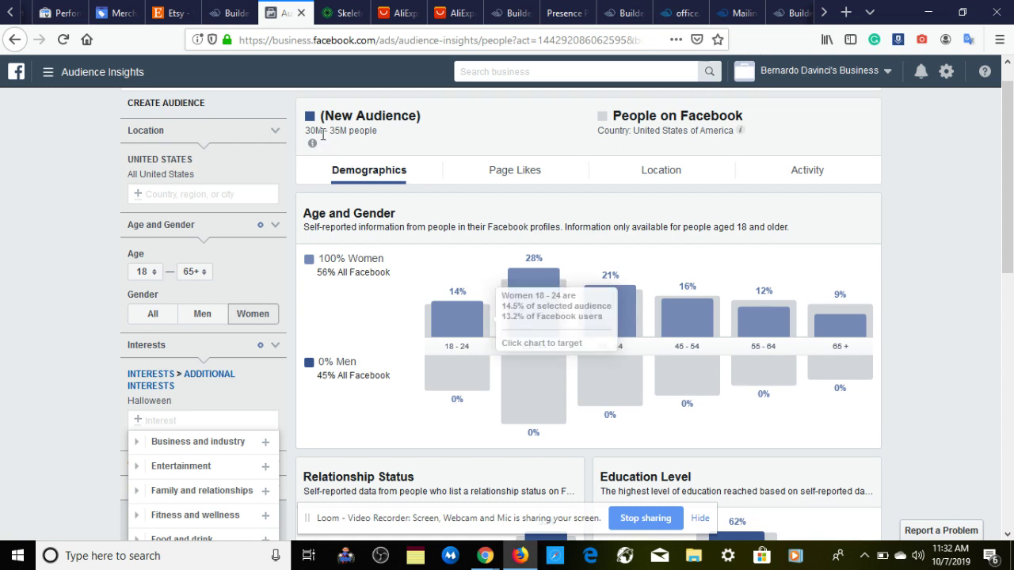
mouse_move(433, 309)
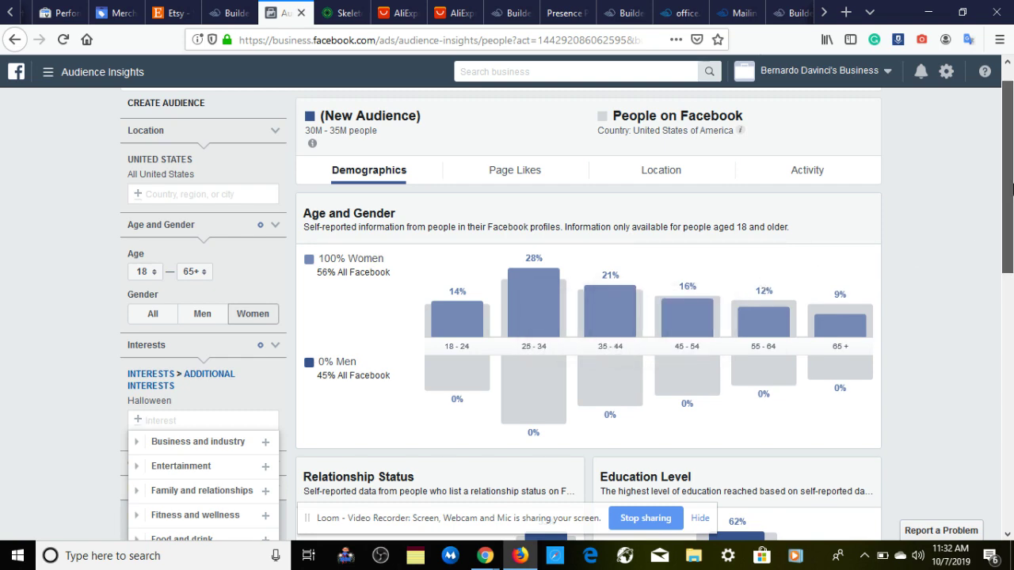
left_click_drag(1012, 188, 1012, 316)
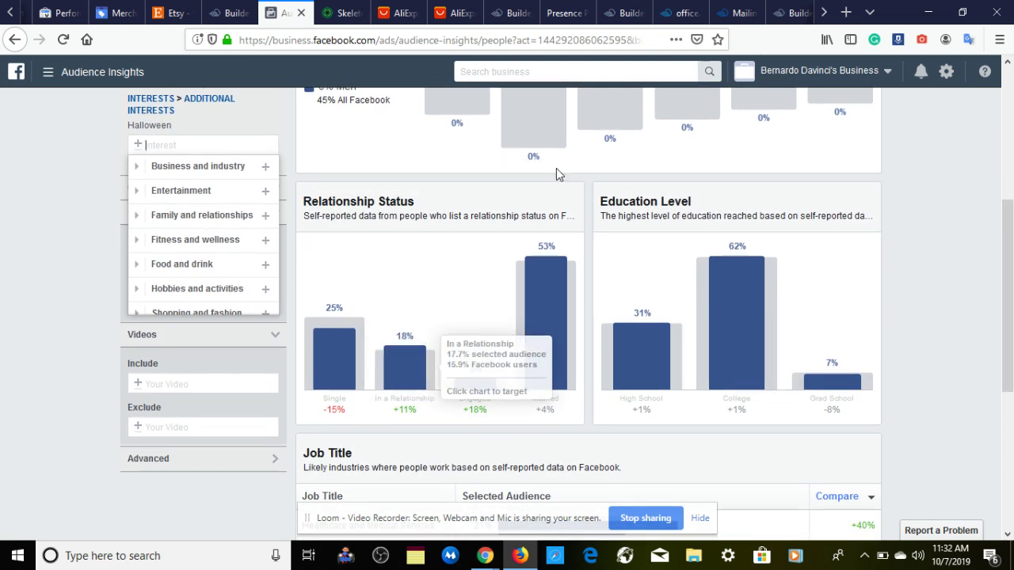
mouse_move(558, 281)
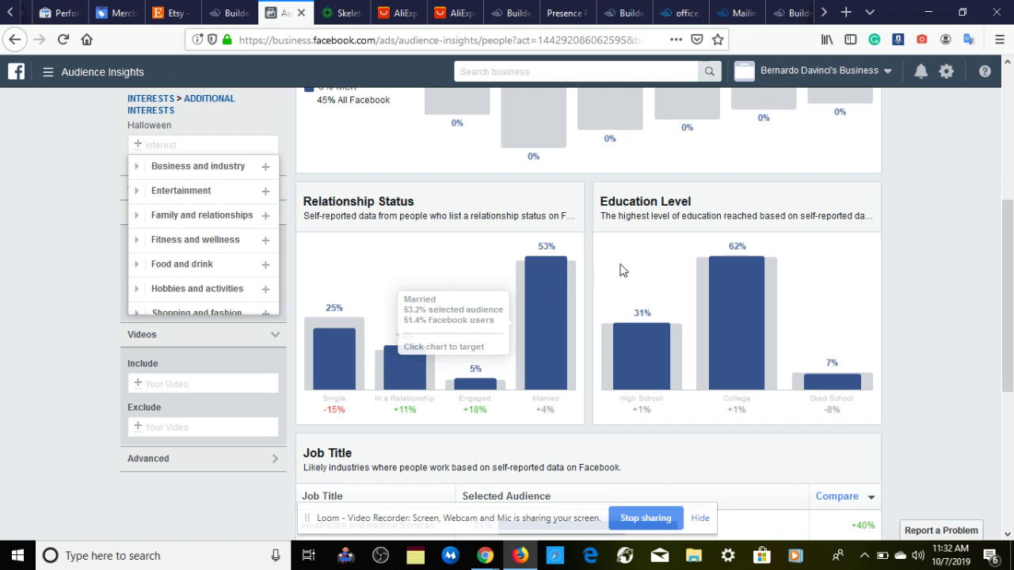
mouse_move(731, 272)
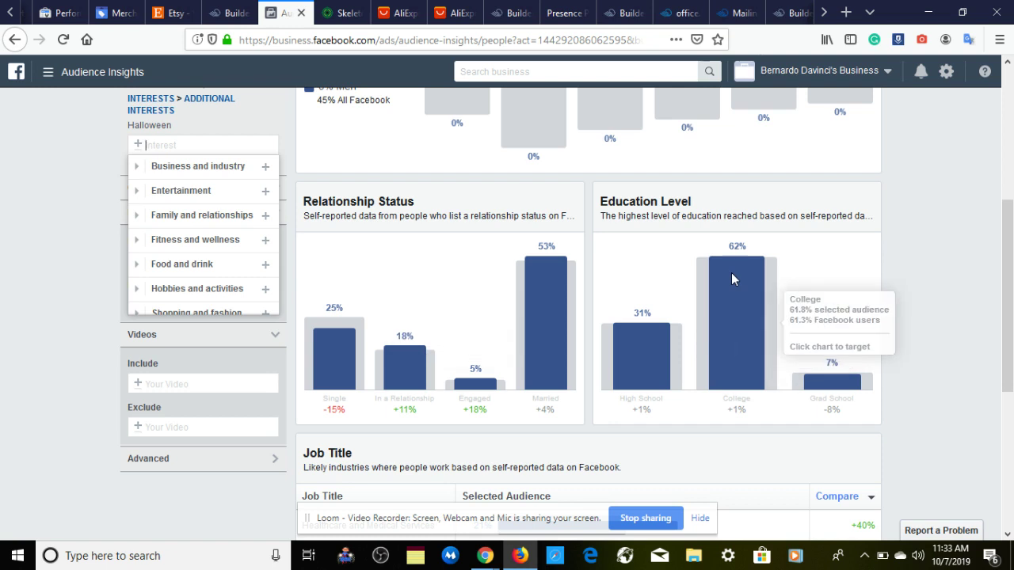
mouse_move(651, 338)
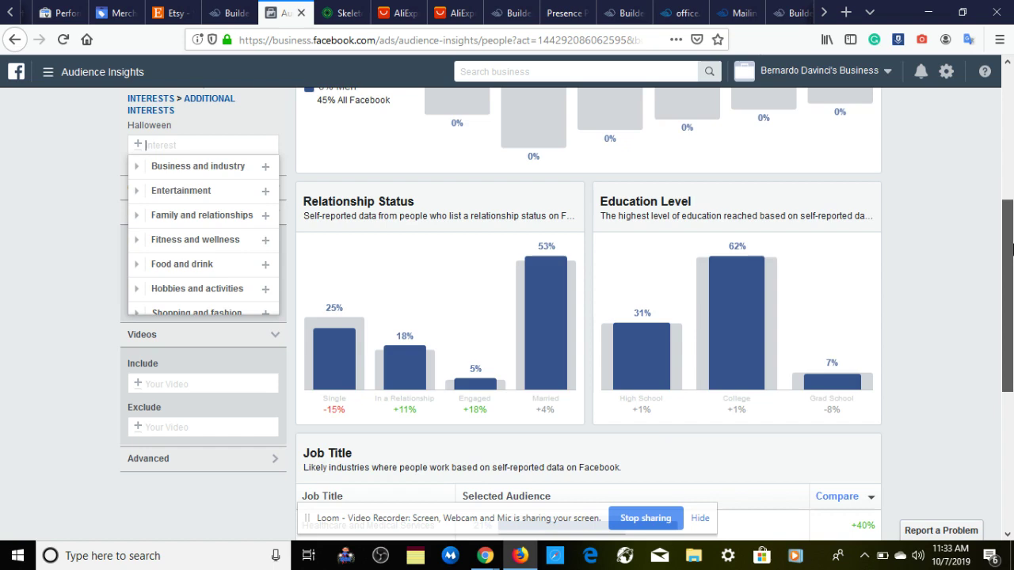
scroll(1011, 301, "down", 1)
scroll(1011, 301, "down", 5)
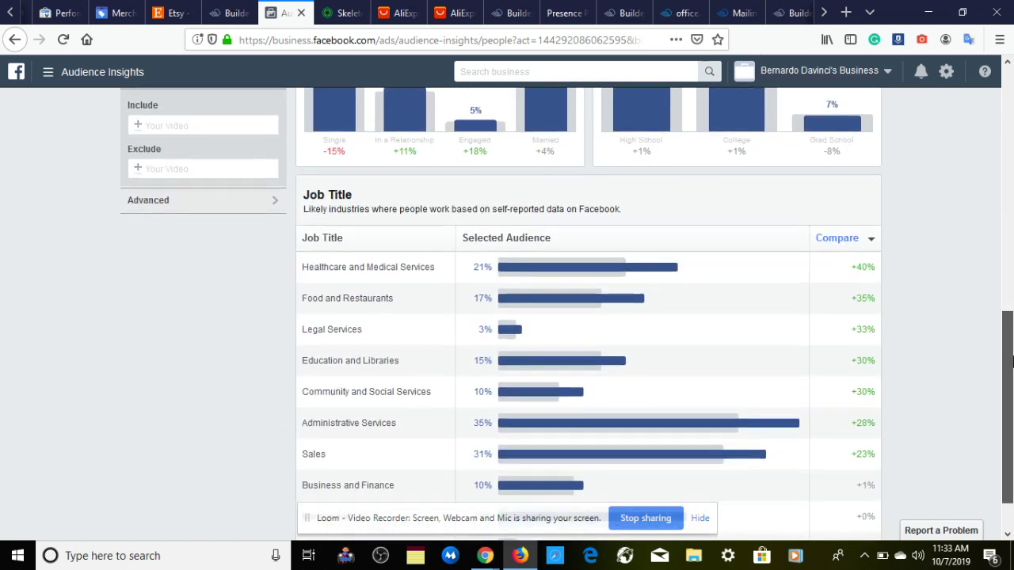
scroll(1011, 364, "down", 1)
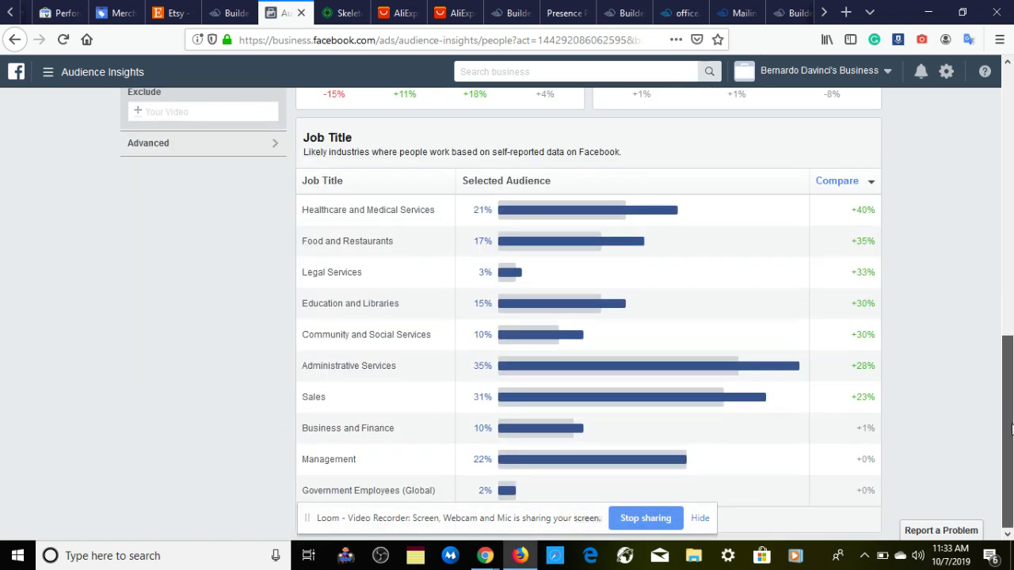
left_click_drag(1012, 428, 986, 130)
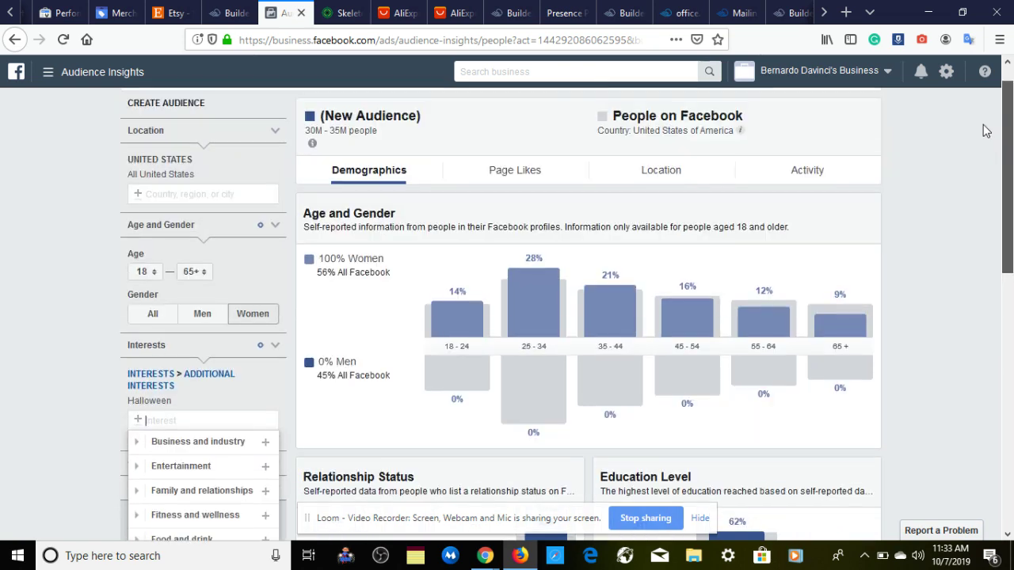
Review the audience's Page Likes table, topped by 31 Nights of Halloween at 41x affinity
left_click(512, 177)
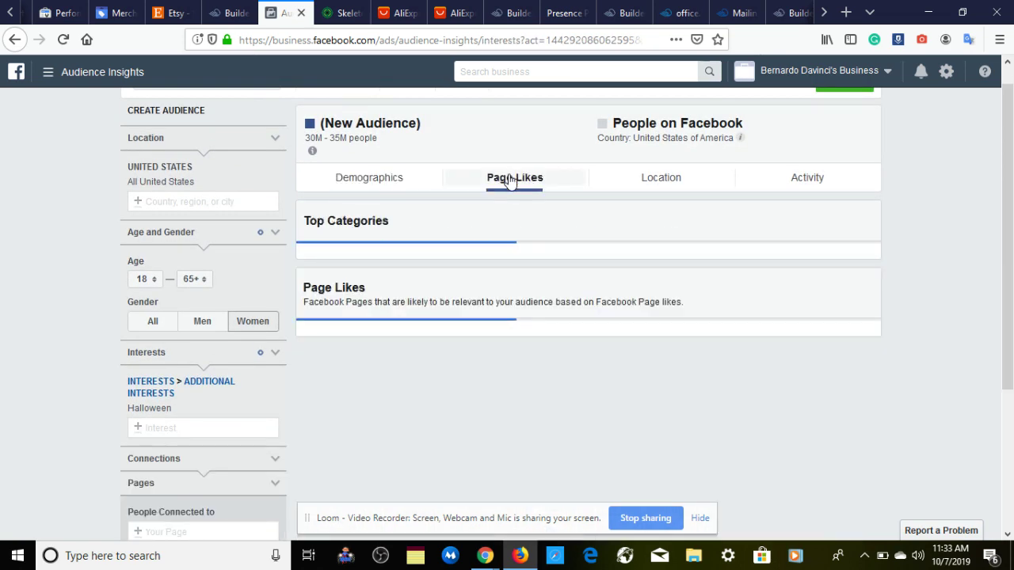
left_click_drag(1000, 163, 1012, 311)
mouse_move(765, 343)
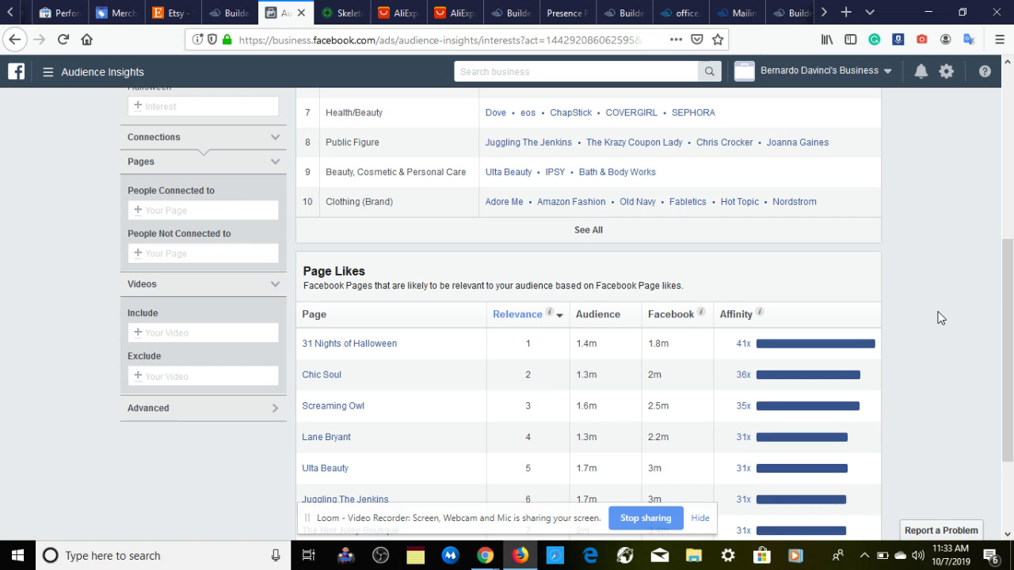
left_click_drag(1001, 316, 1011, 358)
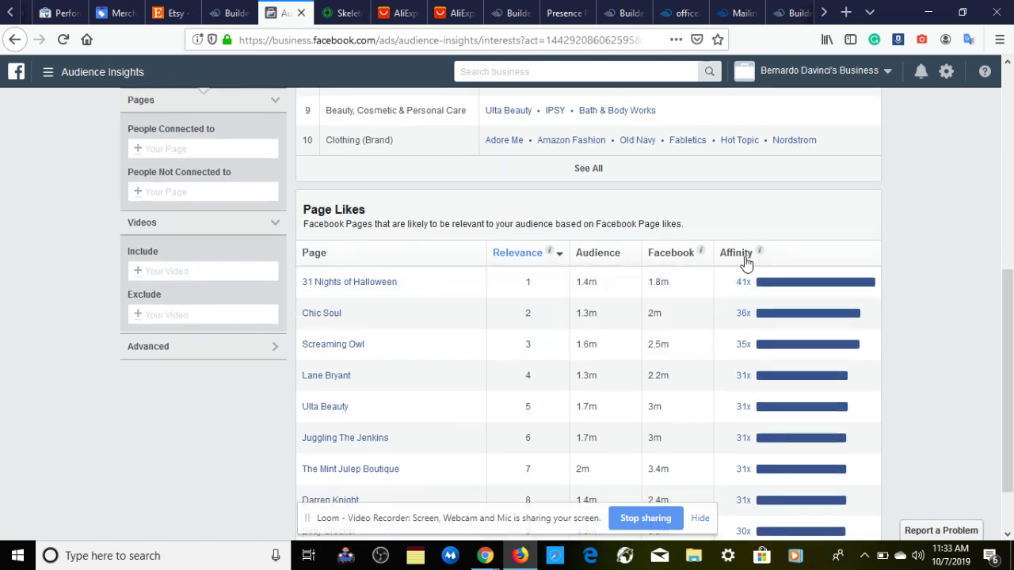
mouse_move(846, 281)
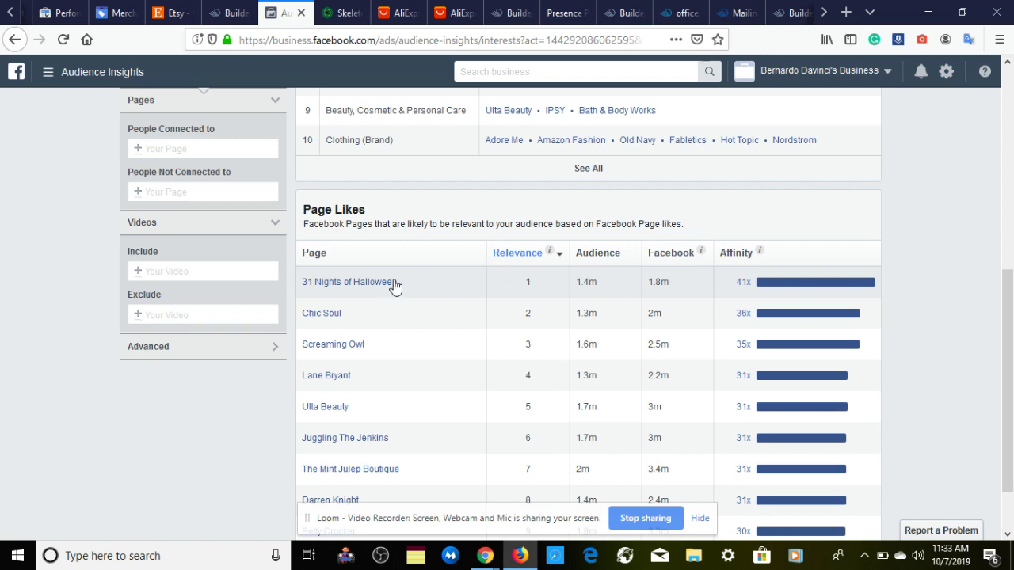
mouse_move(365, 290)
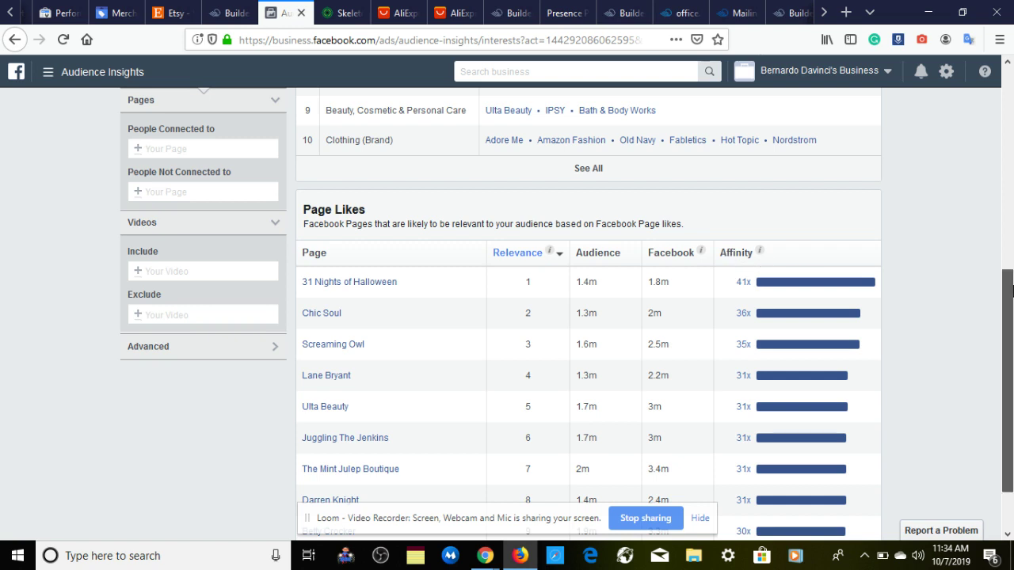
left_click_drag(1010, 292, 991, 199)
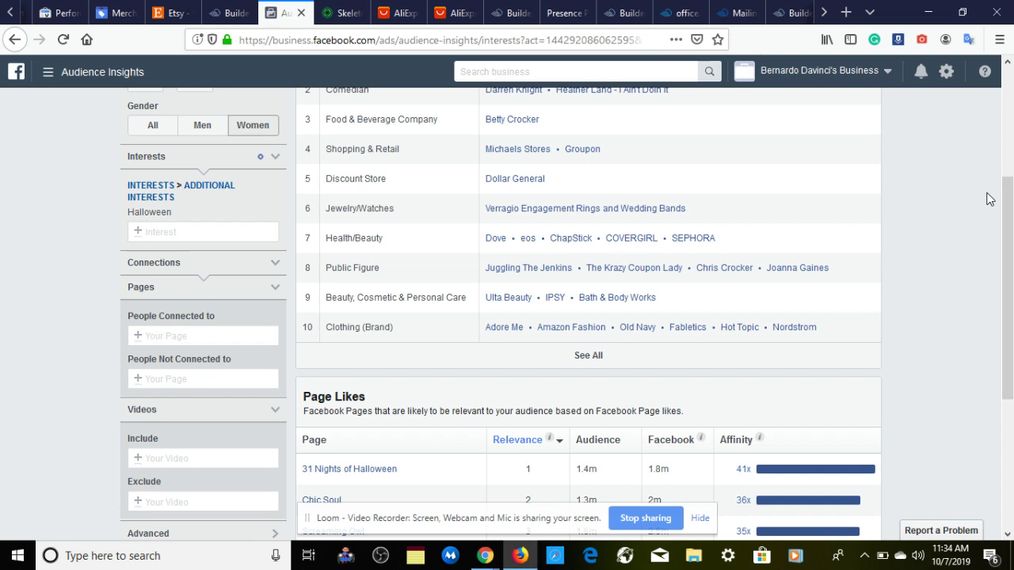